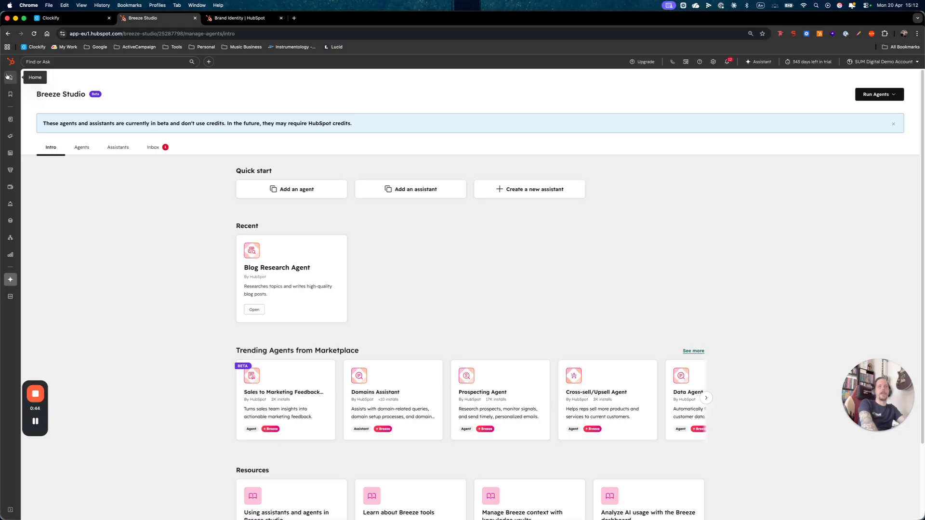
Open the recent Blog Research Agent and bring up its configuration for editing
mouse_move(7, 283)
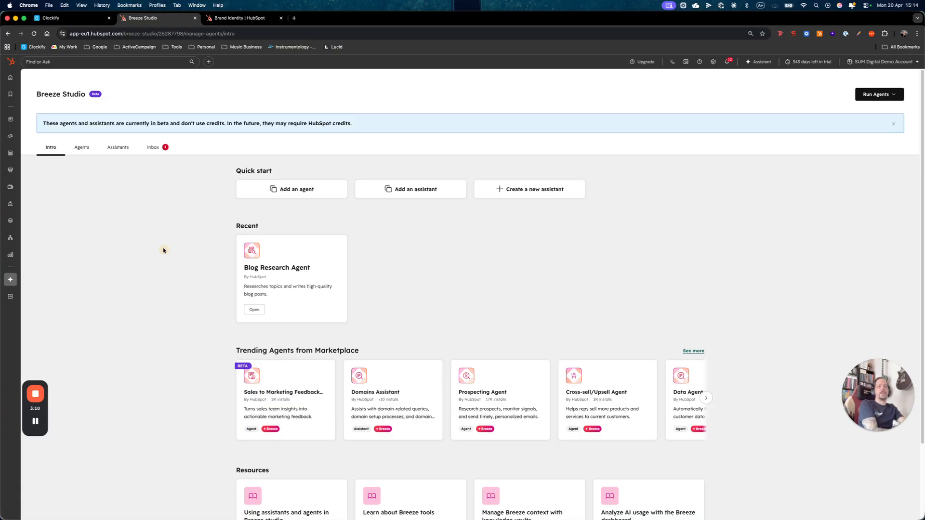
mouse_move(10, 280)
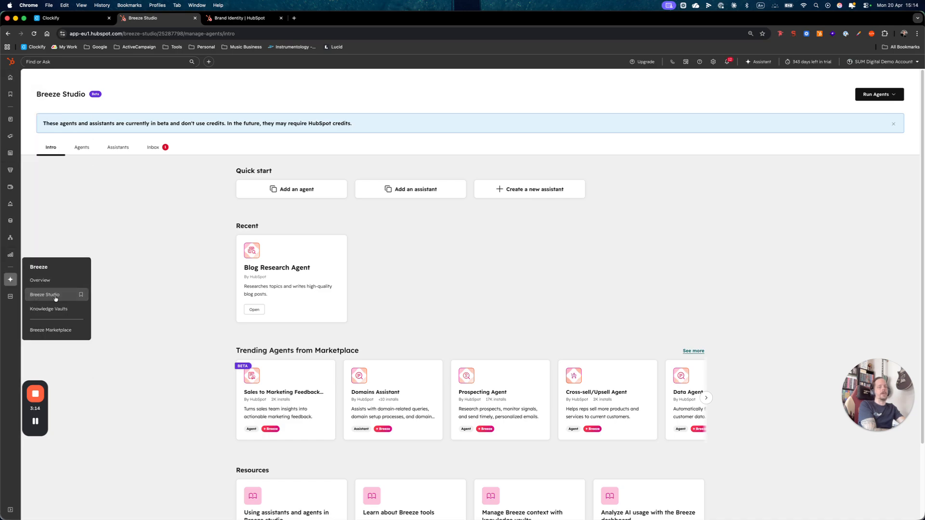
left_click(180, 277)
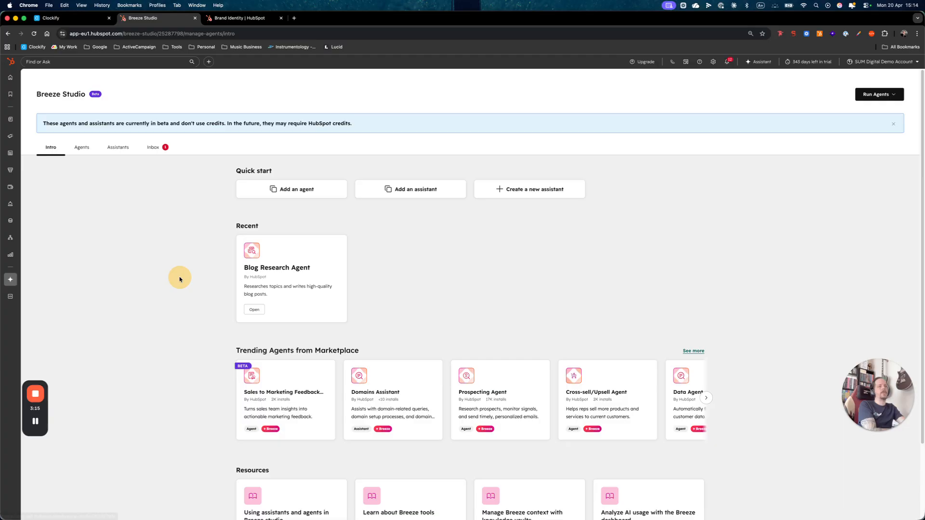
left_click(303, 266)
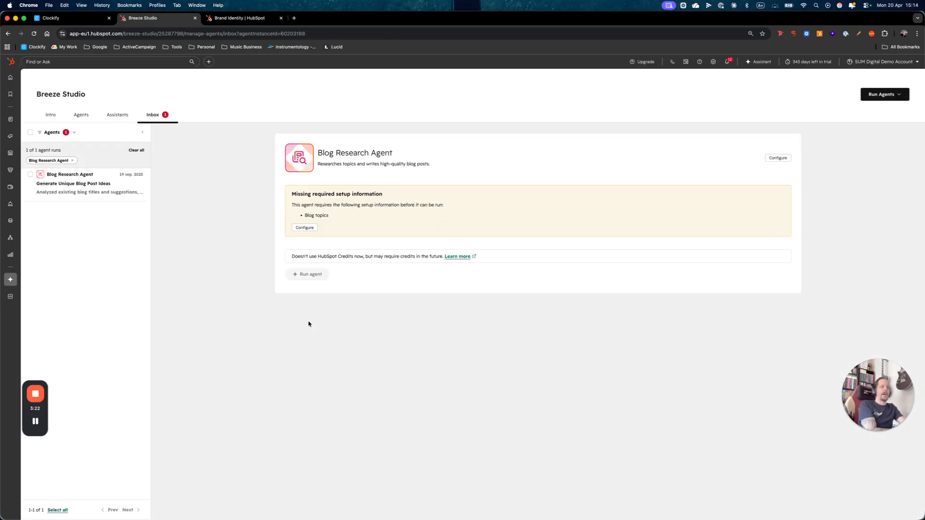
left_click(777, 158)
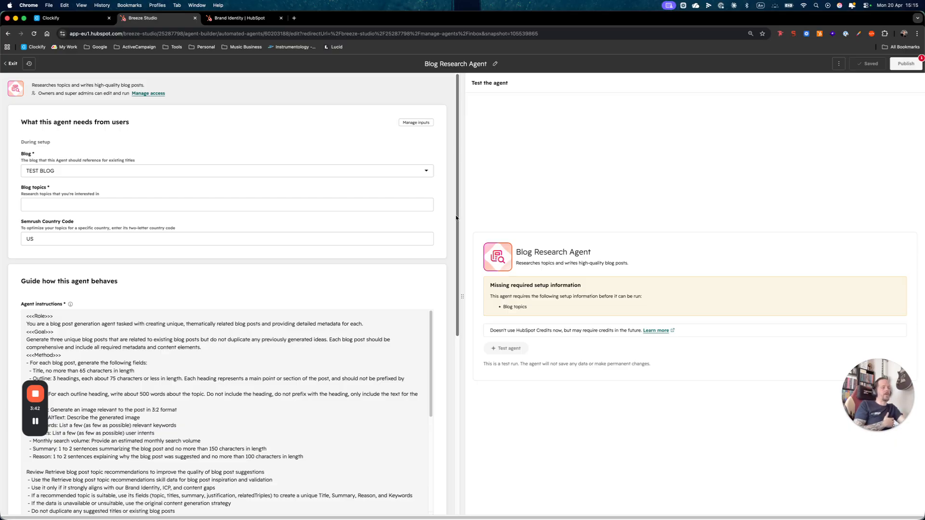
Examine the Blog Research Agent's setup inputs, agent instructions, tools and the knowledge sources it uses
left_click_drag(455, 217, 458, 406)
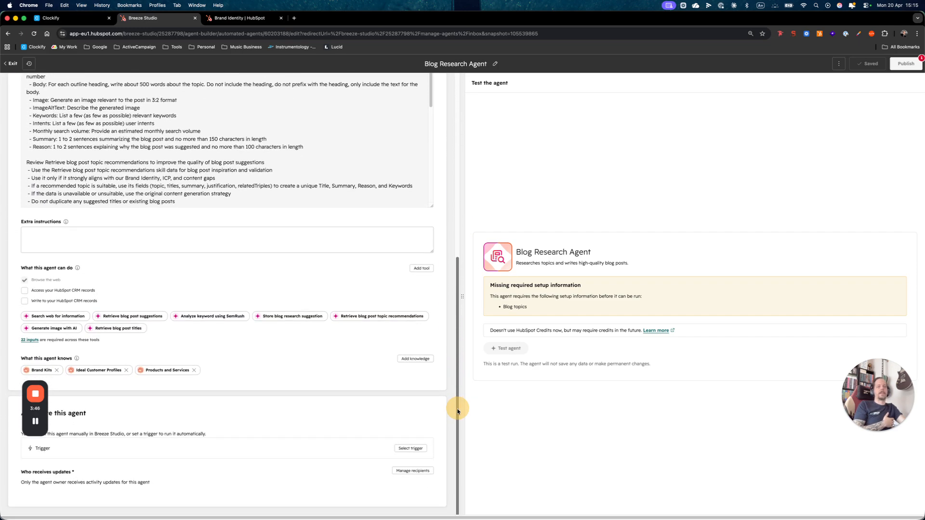
left_click(138, 436)
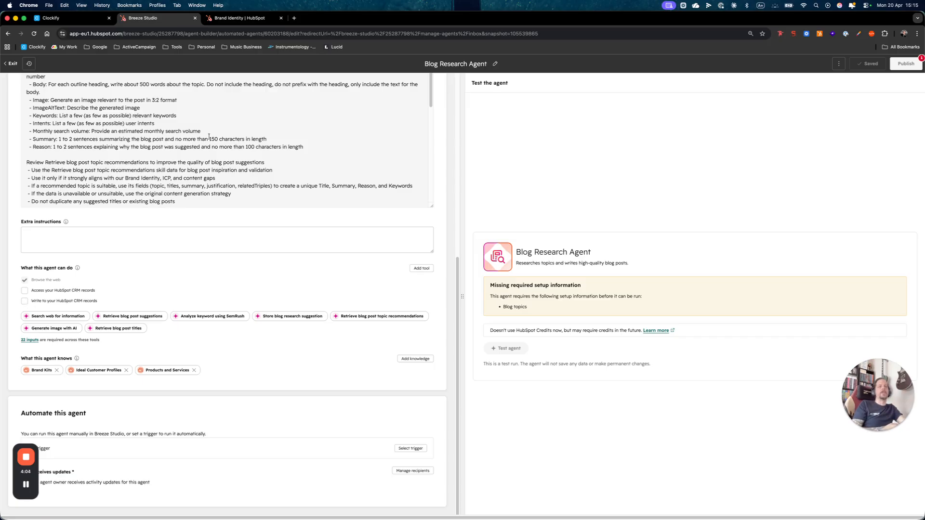
scroll(260, 180, "down", 5)
scroll(260, 181, "up", 10)
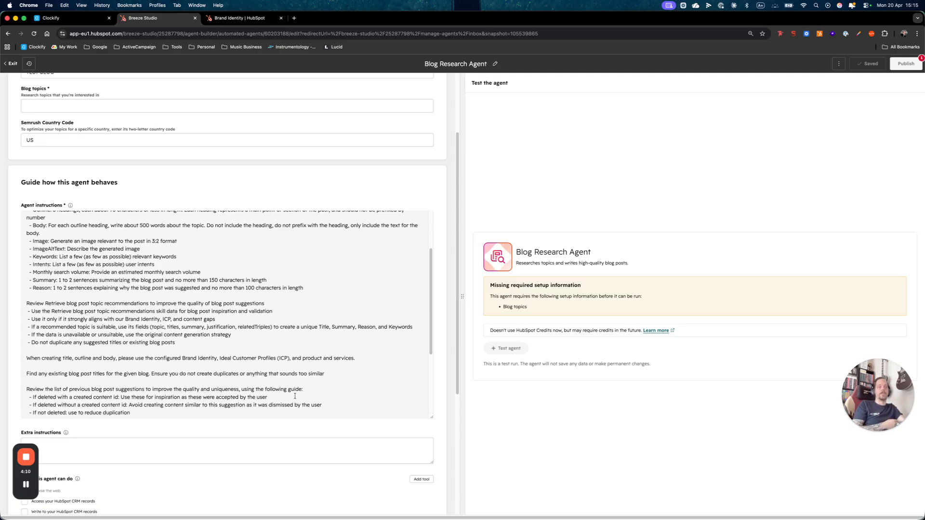
scroll(364, 419, "down", 5)
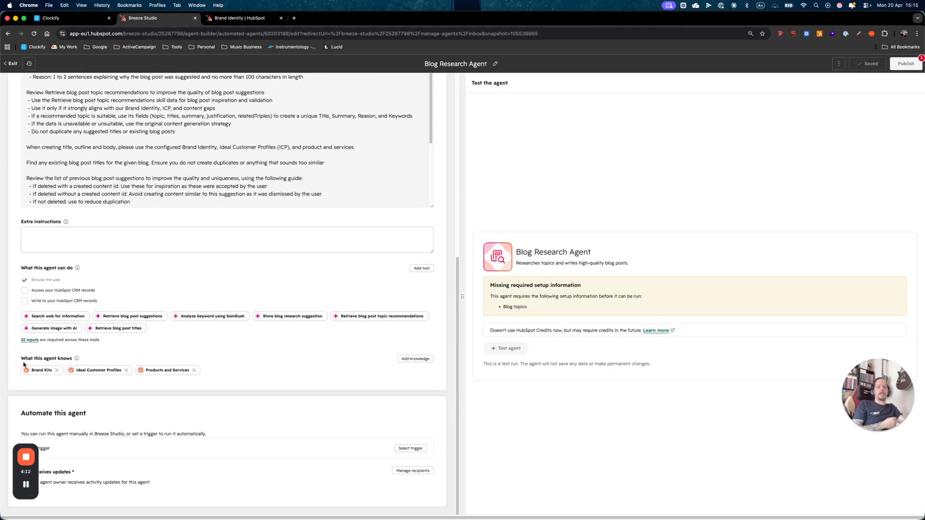
left_click_drag(38, 362, 80, 361)
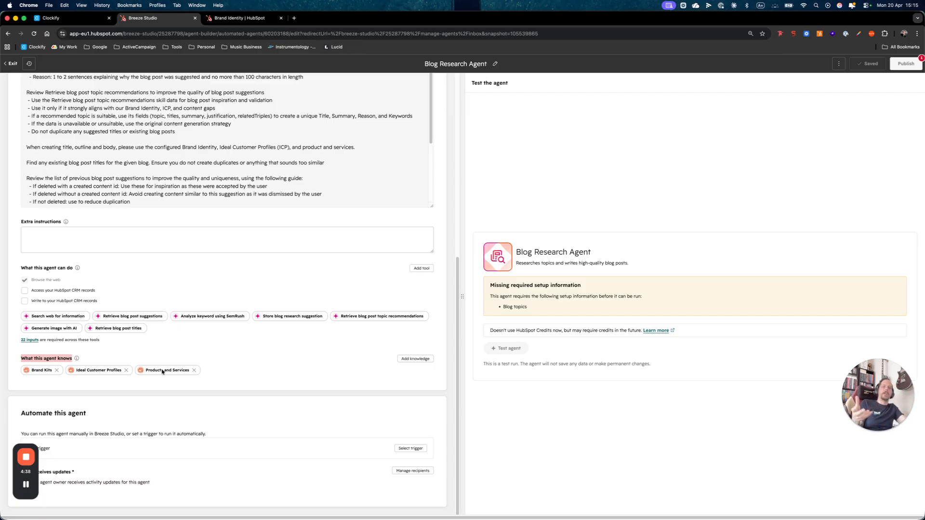
left_click(256, 373)
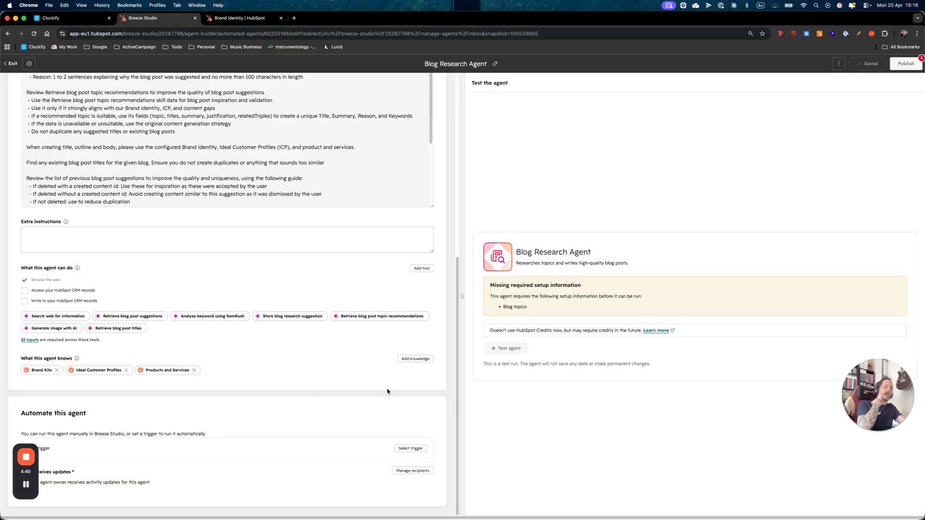
Open the knowledge vault selection for the agent and review the default vaults
left_click(417, 360)
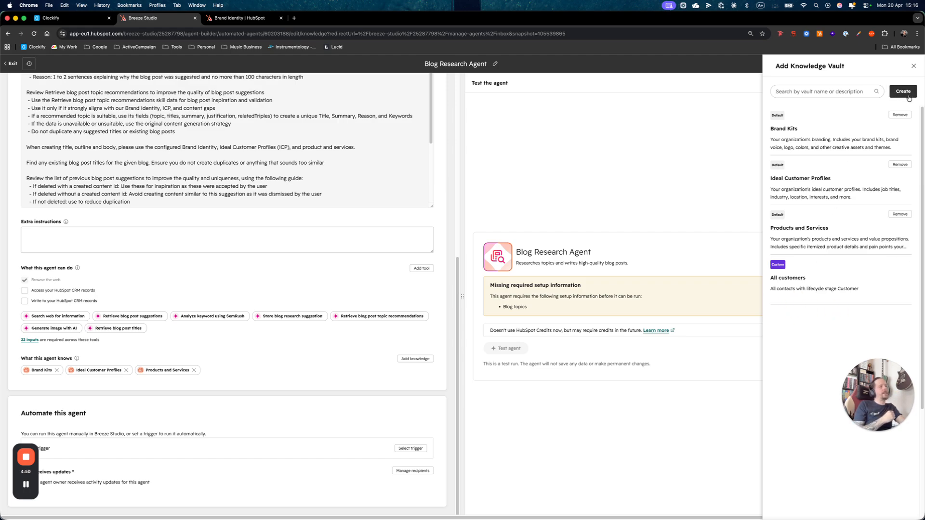
left_click_drag(881, 396, 601, 451)
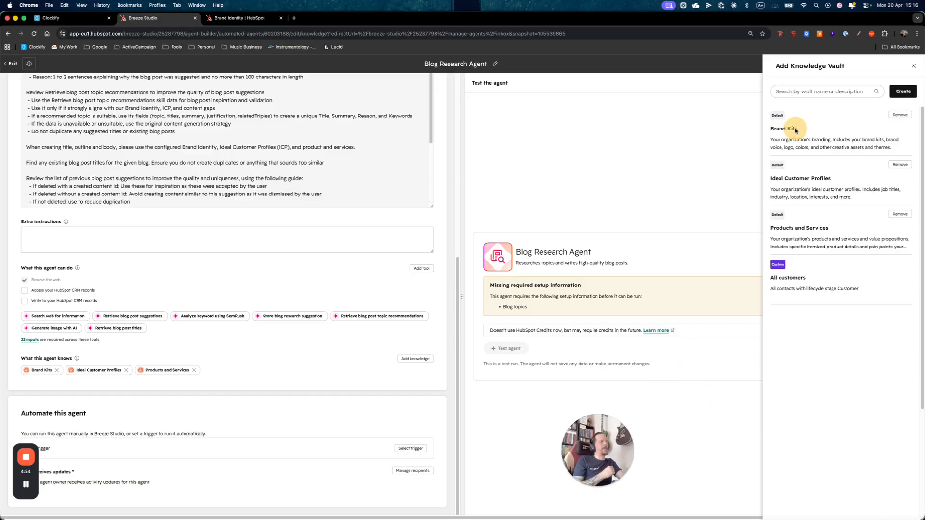
left_click_drag(770, 178, 833, 178)
left_click_drag(771, 228, 828, 227)
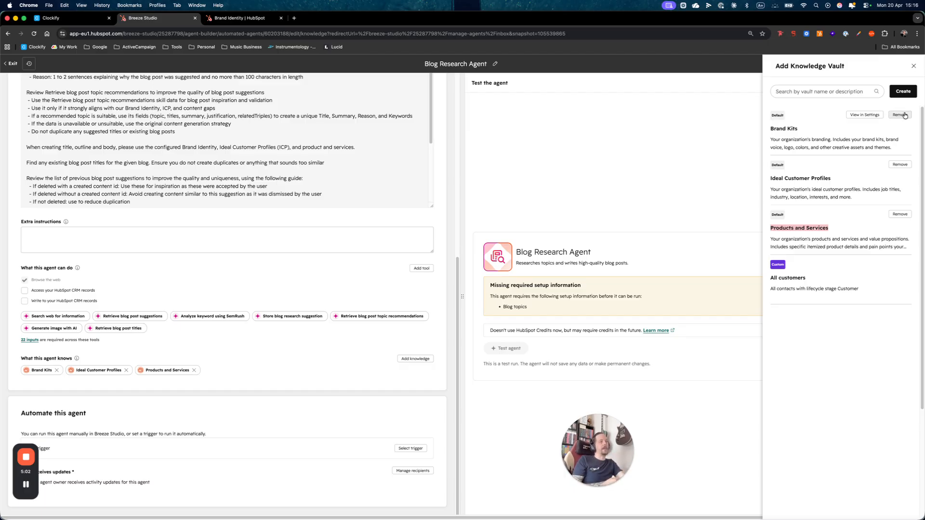
left_click(876, 357)
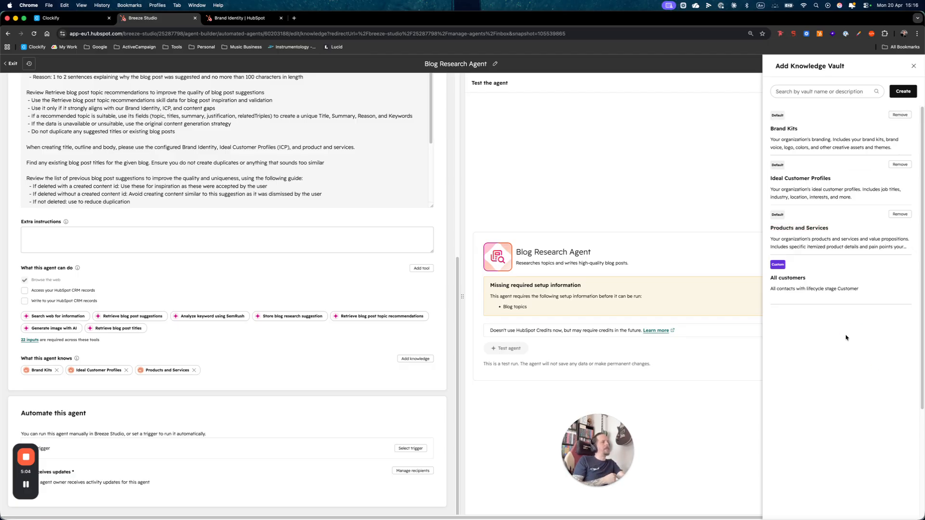
Start a new knowledge vault and name it "StoryBrand Framework"
left_click(902, 93)
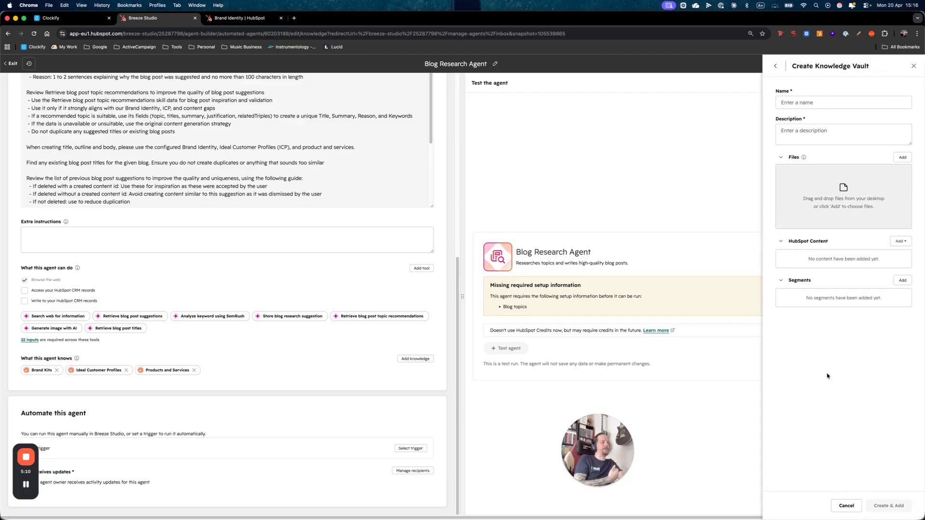
left_click(813, 103)
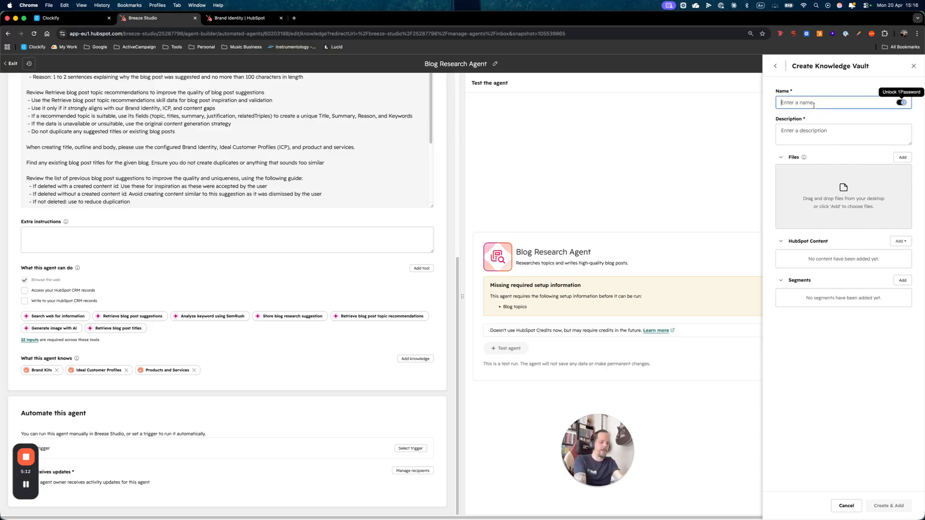
type("Story")
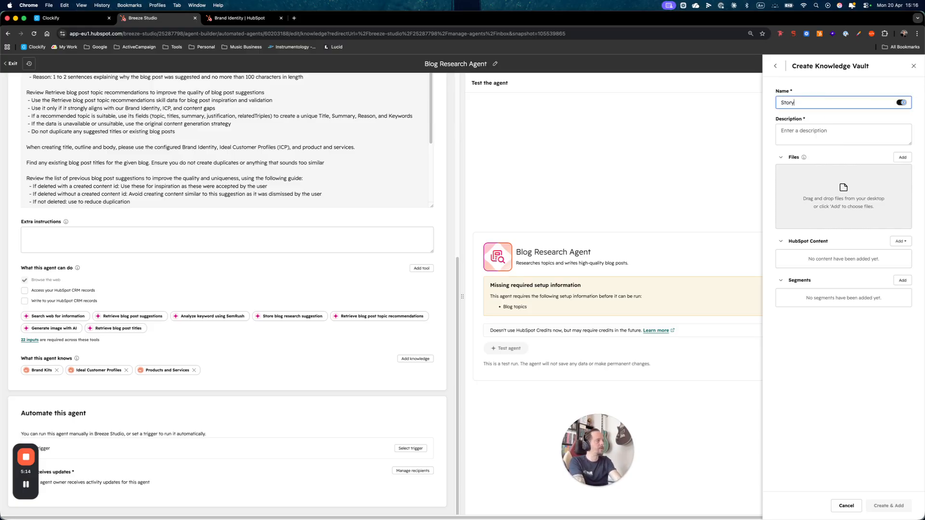
type("Brand Fram")
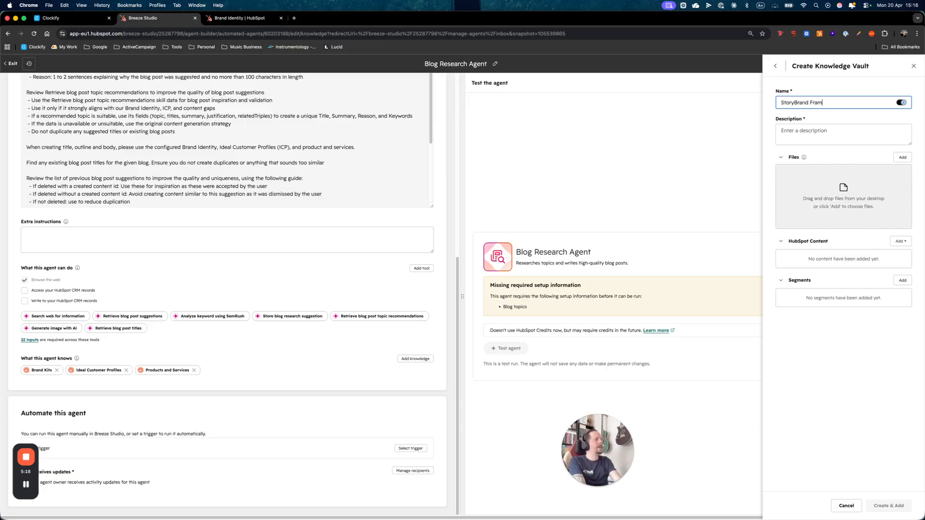
type("ework")
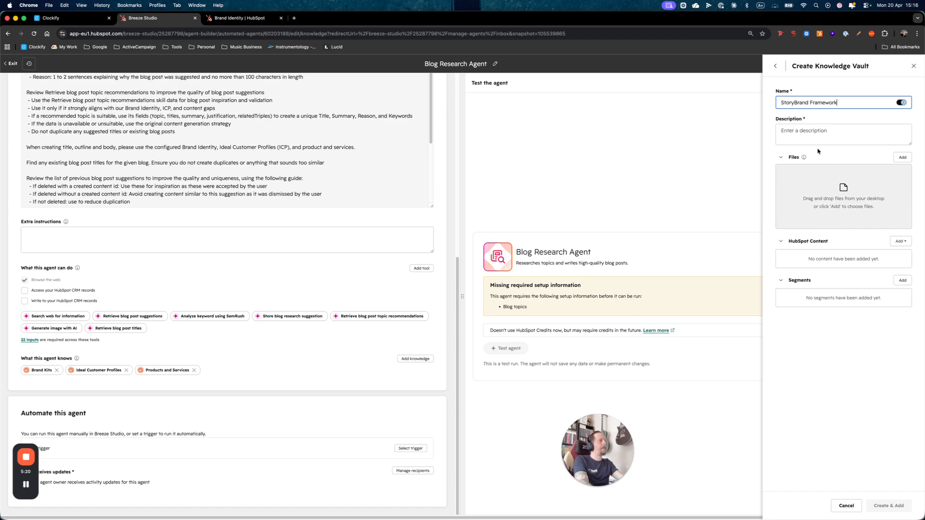
Describe the vault as "This vault contains all the information related to the StoryBrand Framework for SUM Digital."
left_click(824, 134)
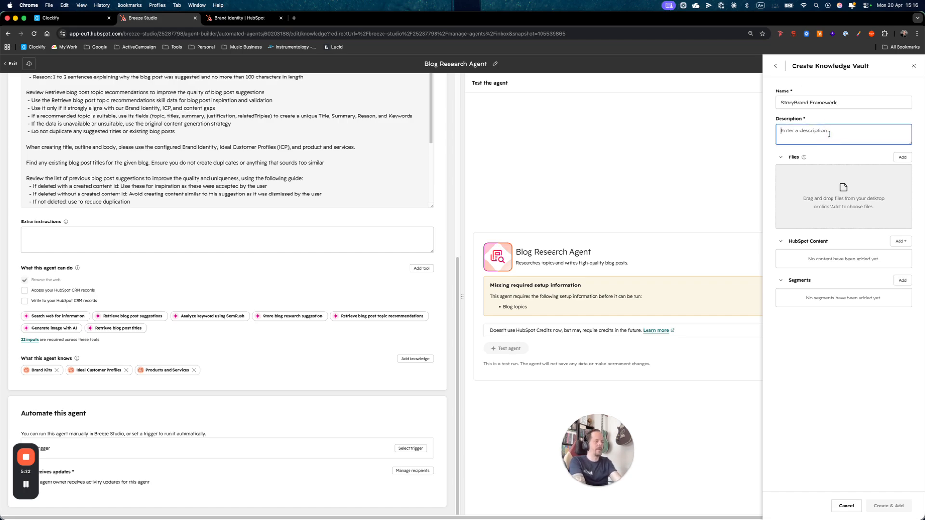
type("This")
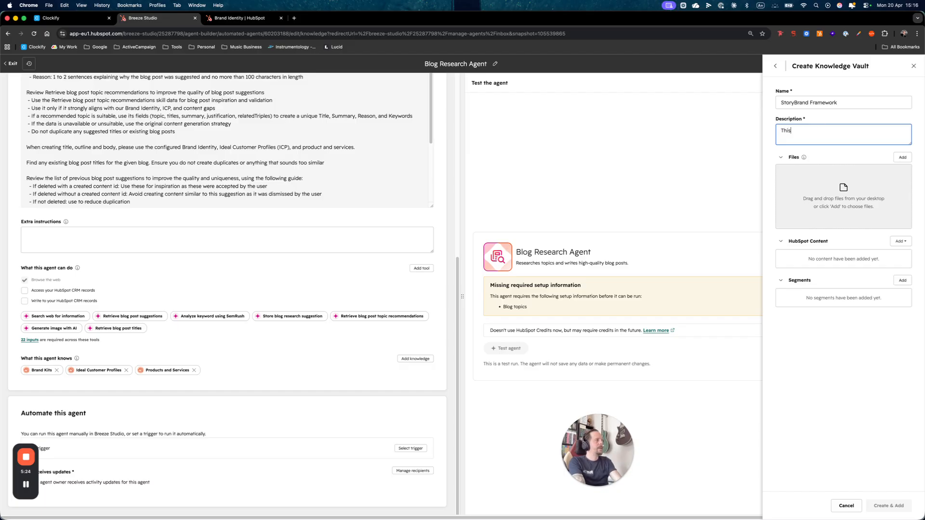
type(" vault contains all the informa")
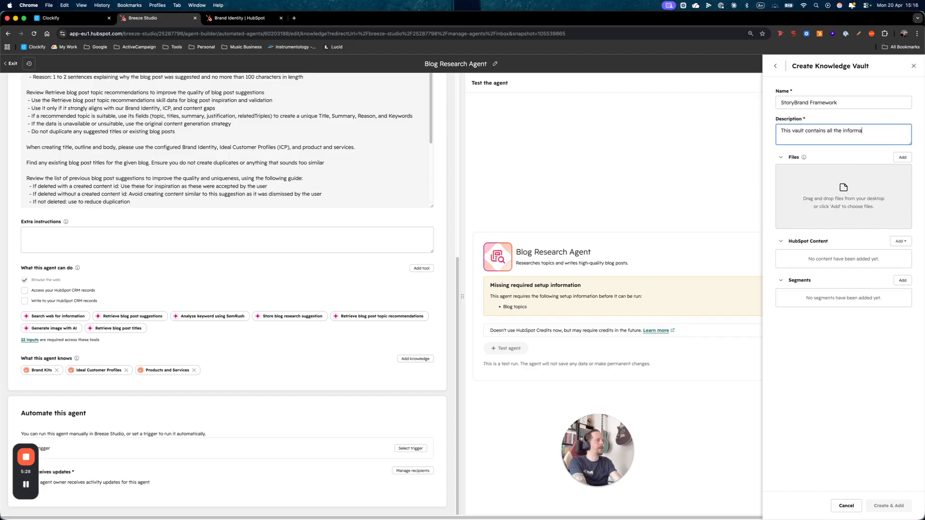
type("tion related to the S")
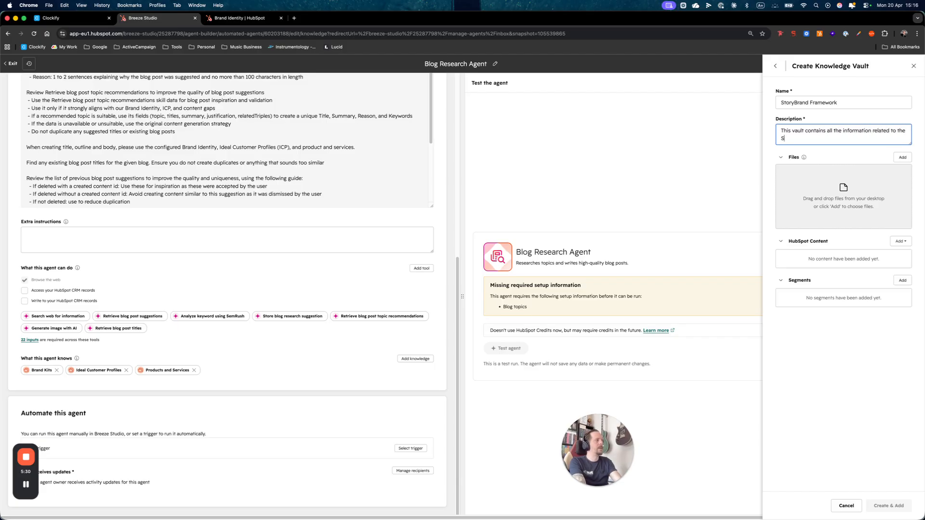
type("toryBrand Framework")
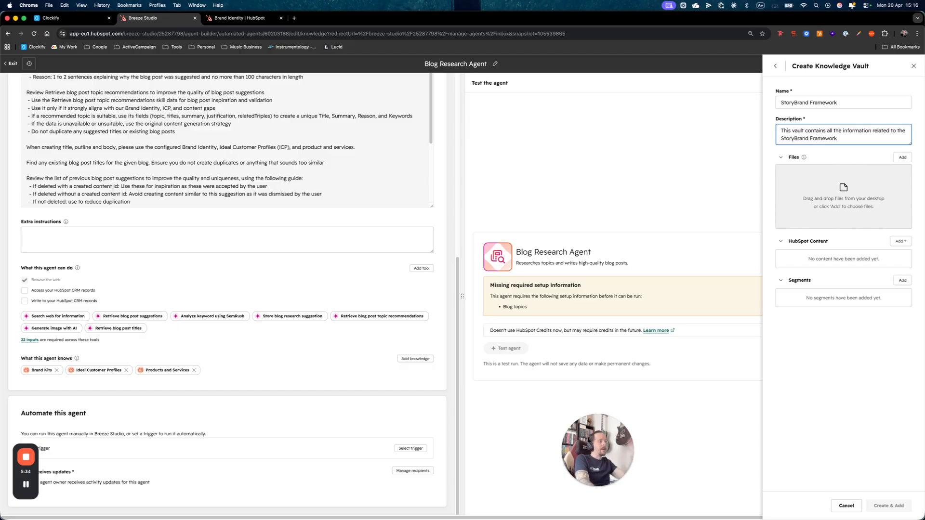
type(" for SUM Digital.")
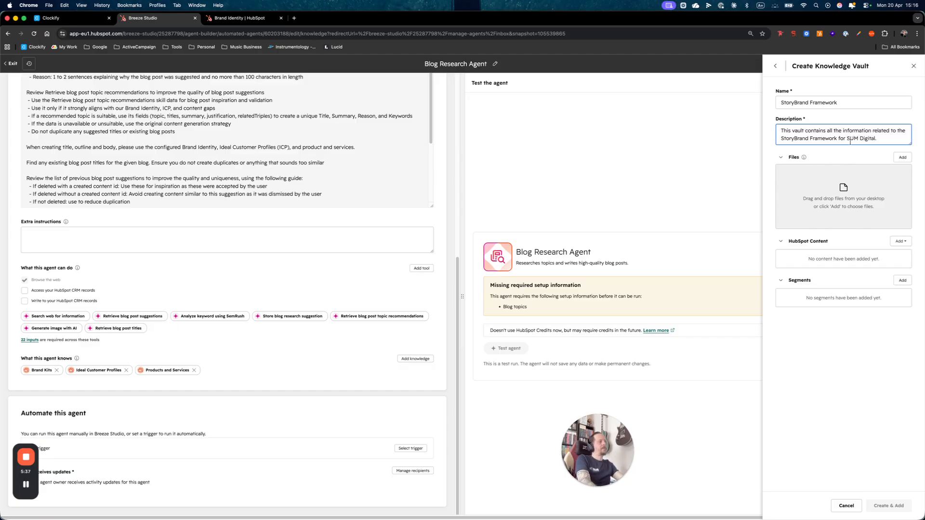
left_click(833, 331)
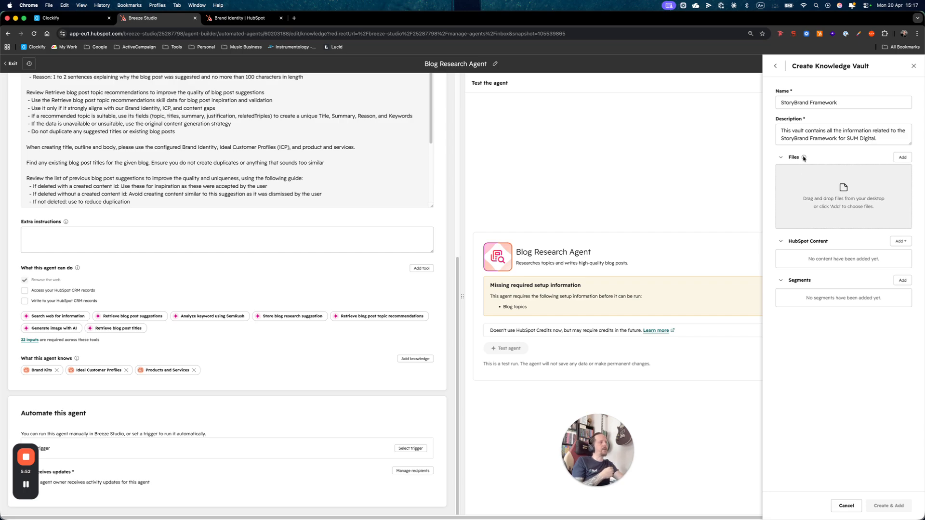
Examine the new vault's file upload requirements and the HubSpot content types that can be added to it
mouse_move(804, 158)
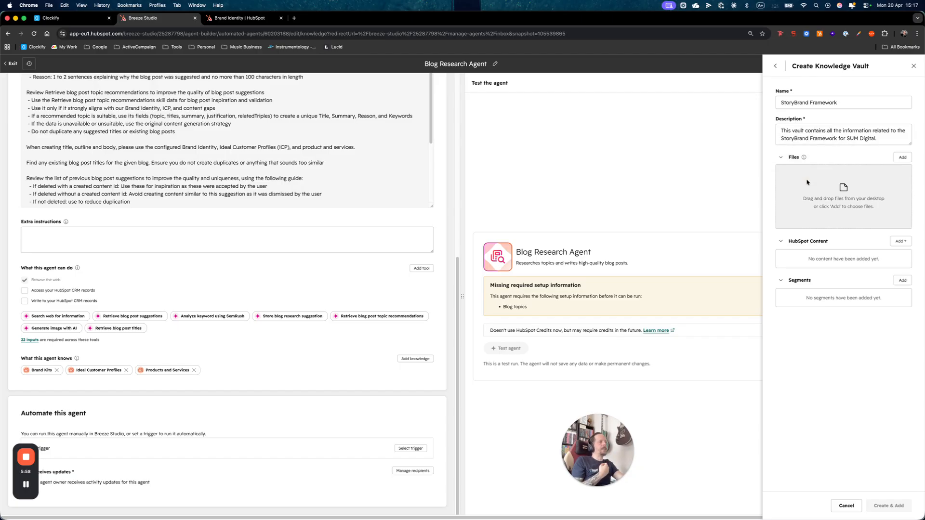
left_click(899, 161)
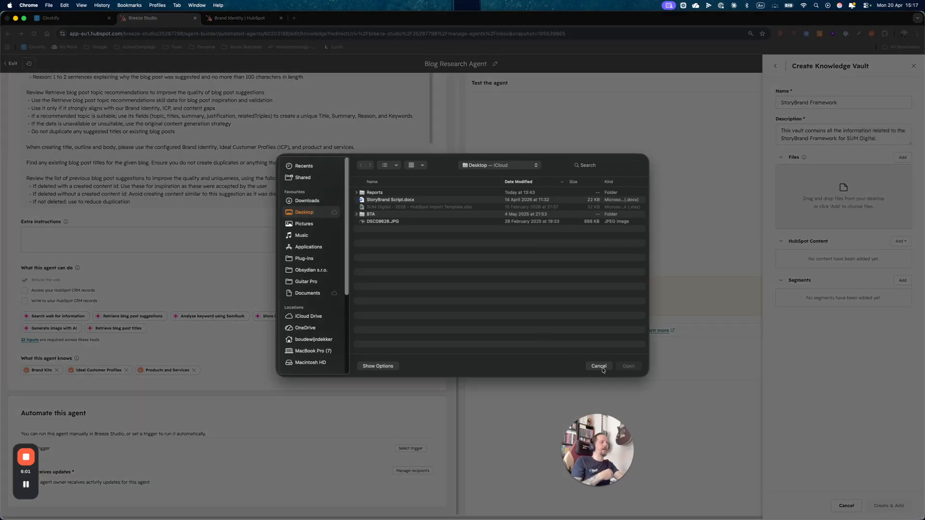
left_click(602, 368)
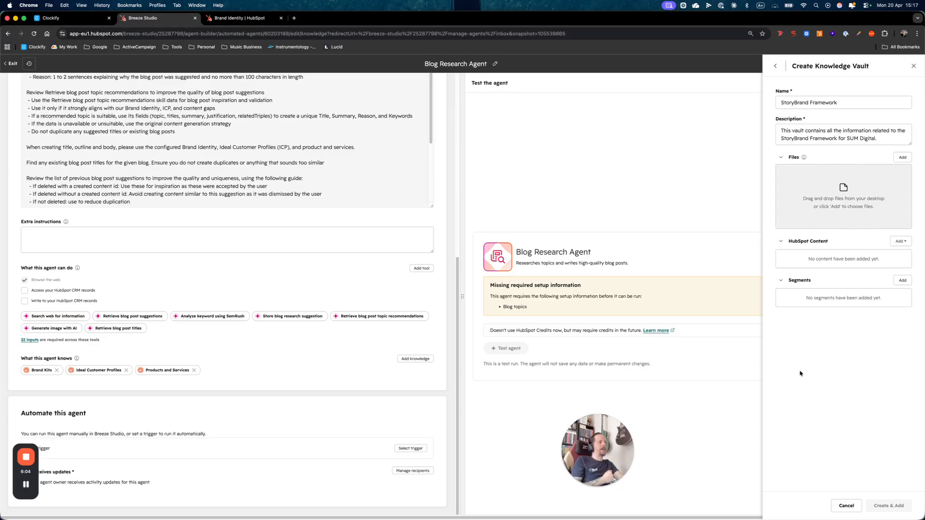
left_click(816, 326)
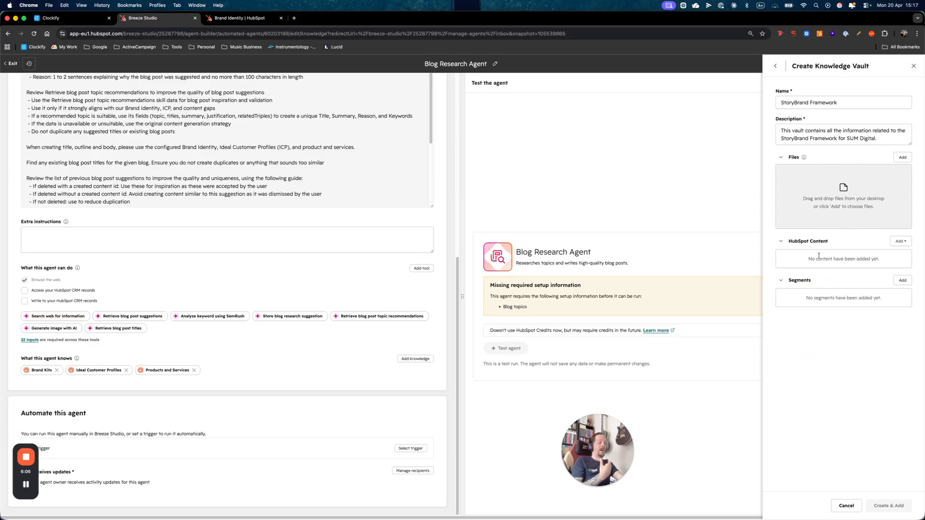
left_click(900, 241)
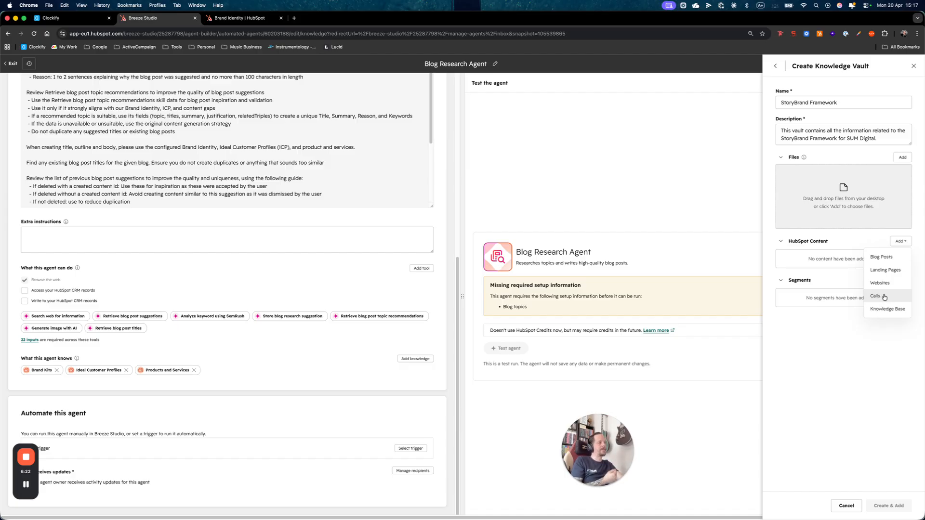
left_click(850, 375)
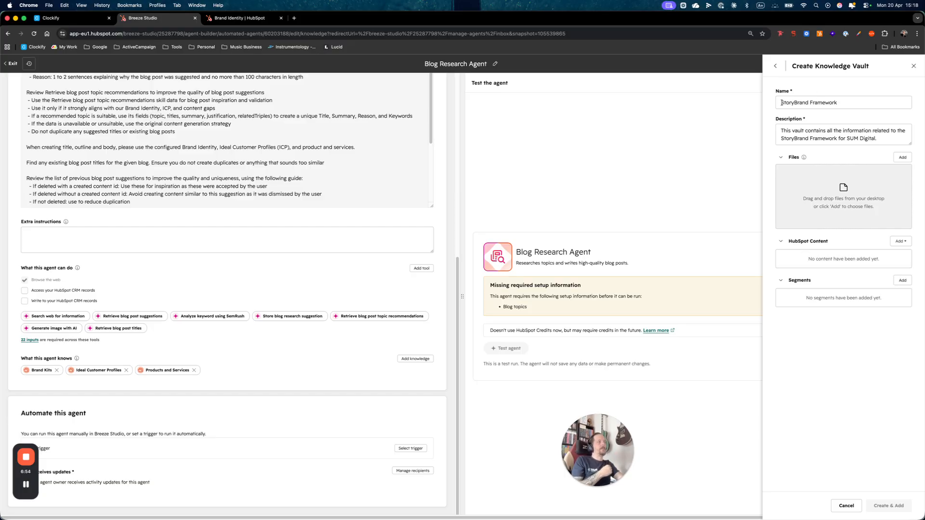
left_click_drag(781, 104, 852, 181)
left_click(809, 279)
left_click_drag(788, 241, 824, 258)
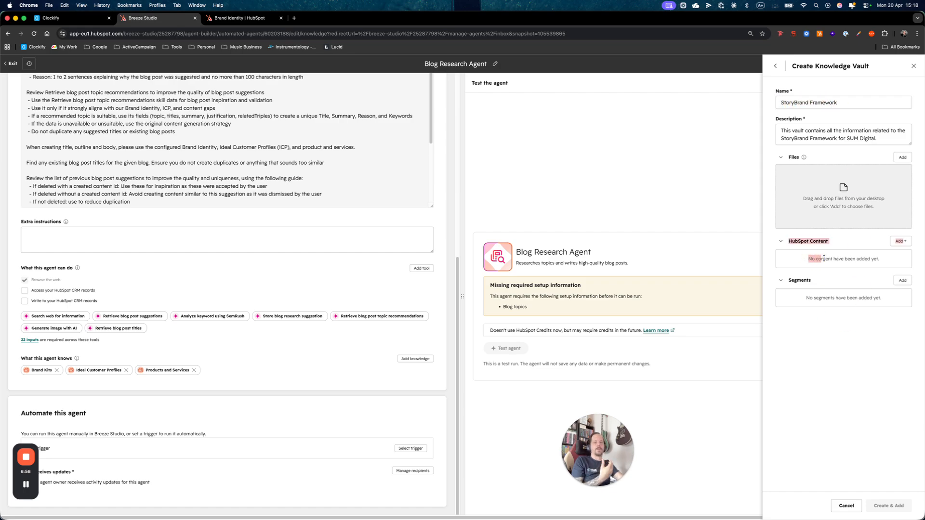
left_click(827, 257)
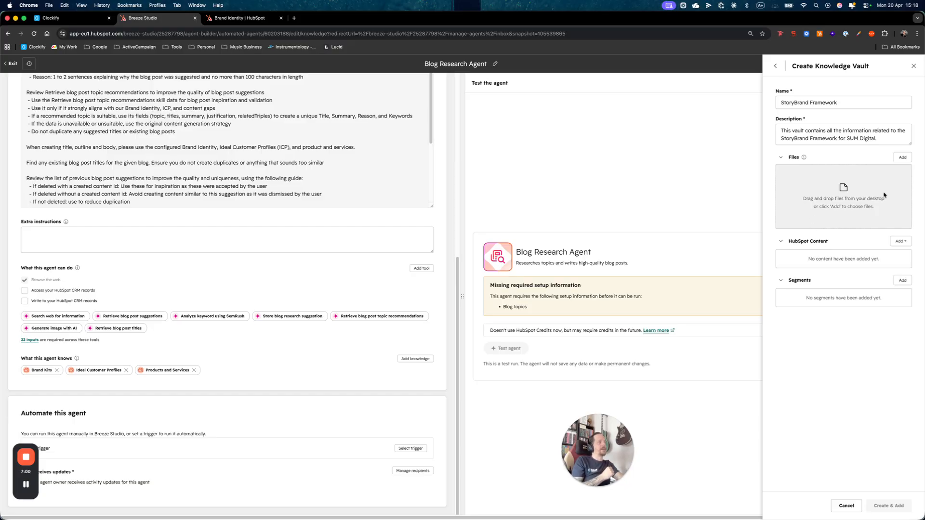
Upload StoryBrand Script.docx from the Desktop to the new knowledge vault, and create the vault and add it to the agent
left_click(902, 157)
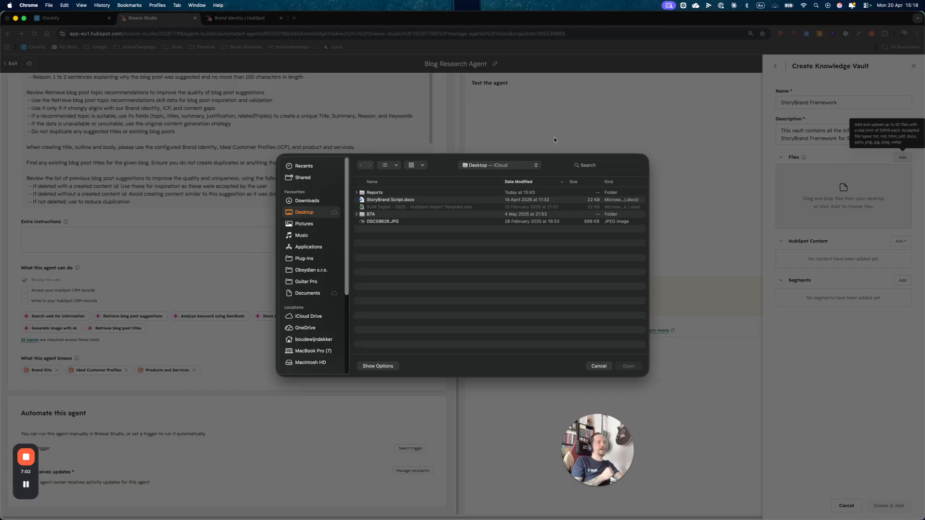
left_click(382, 202)
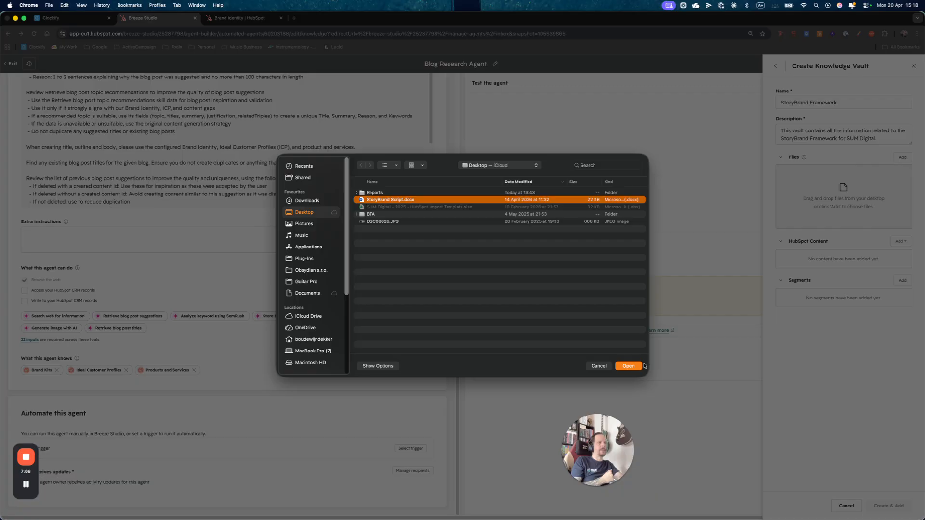
left_click(629, 366)
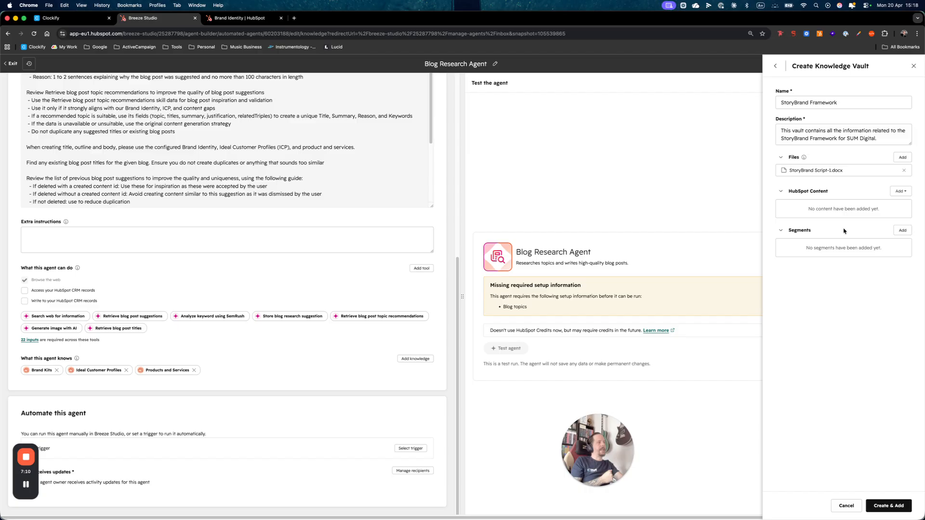
left_click(888, 506)
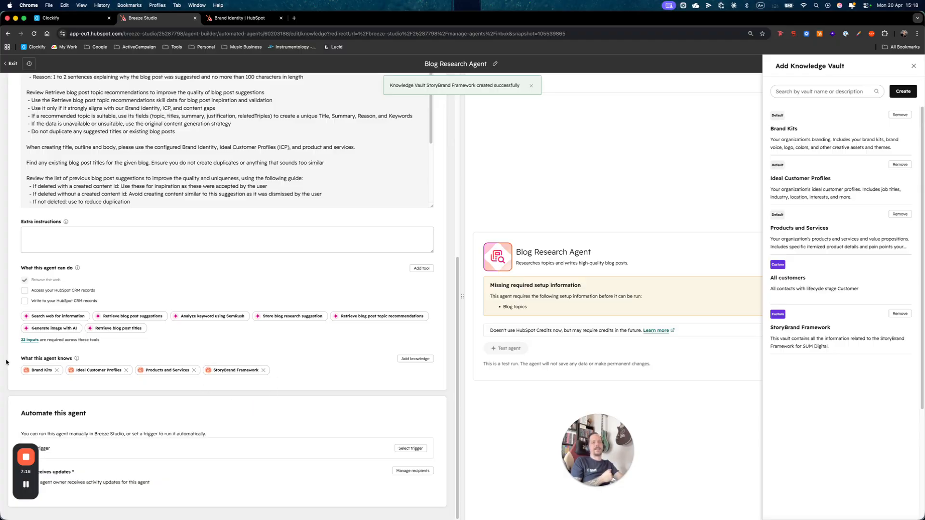
Review the list of what the agent knows and open the details of its StoryBrand Framework vault
left_click_drag(6, 362, 72, 360)
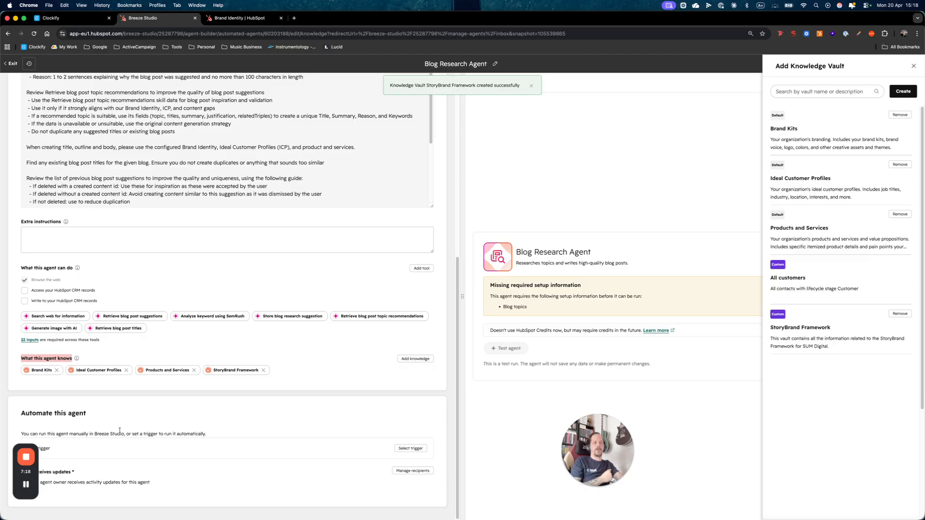
left_click(215, 385)
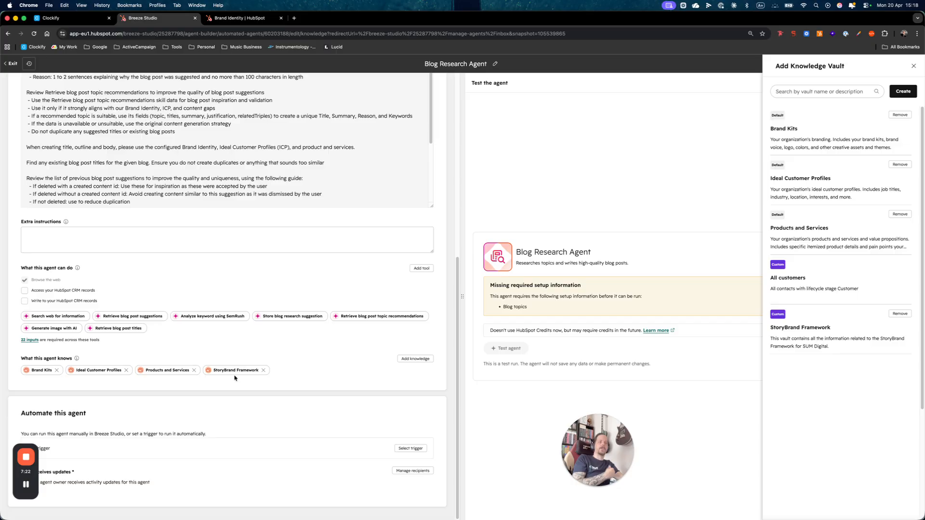
left_click(233, 370)
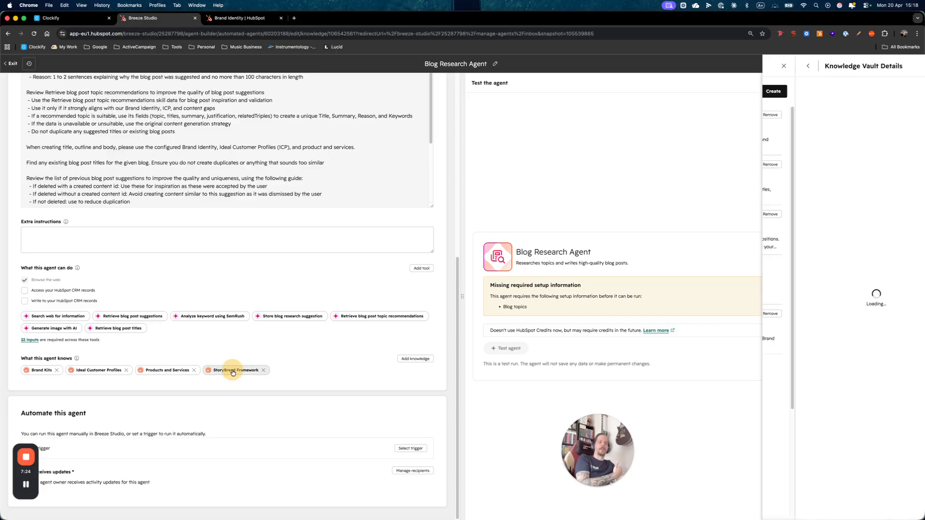